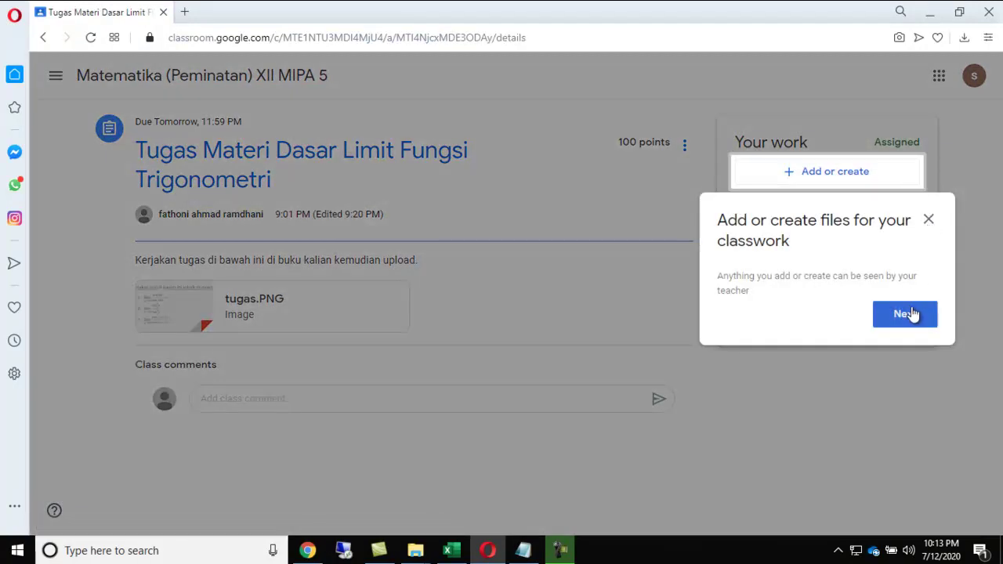
Step: Dismiss the onboarding tips and preview the tugas.PNG image of three trigonometric limit problems
{"action": "left_click", "coordinate": [912, 314]}
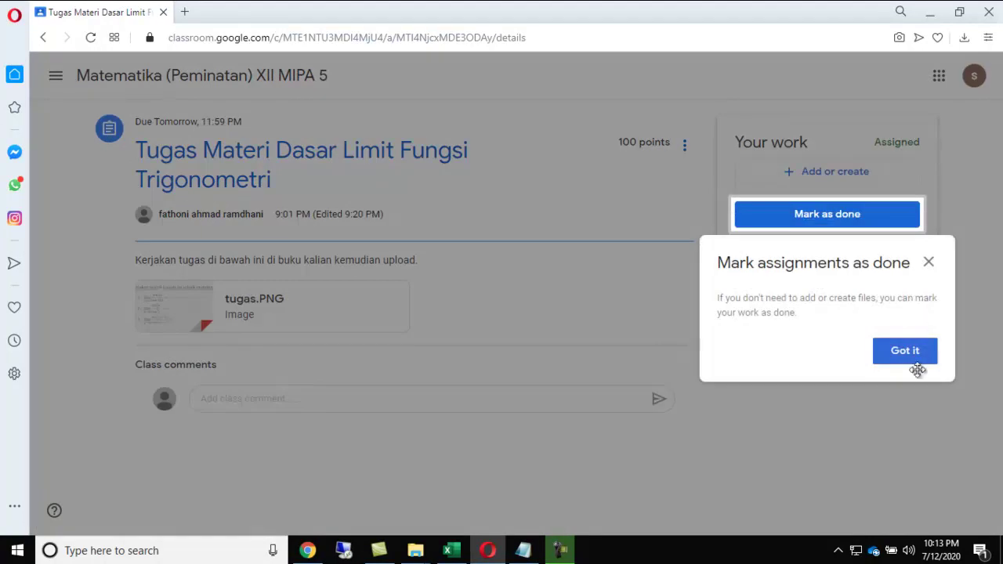
{"action": "left_click", "coordinate": [917, 352]}
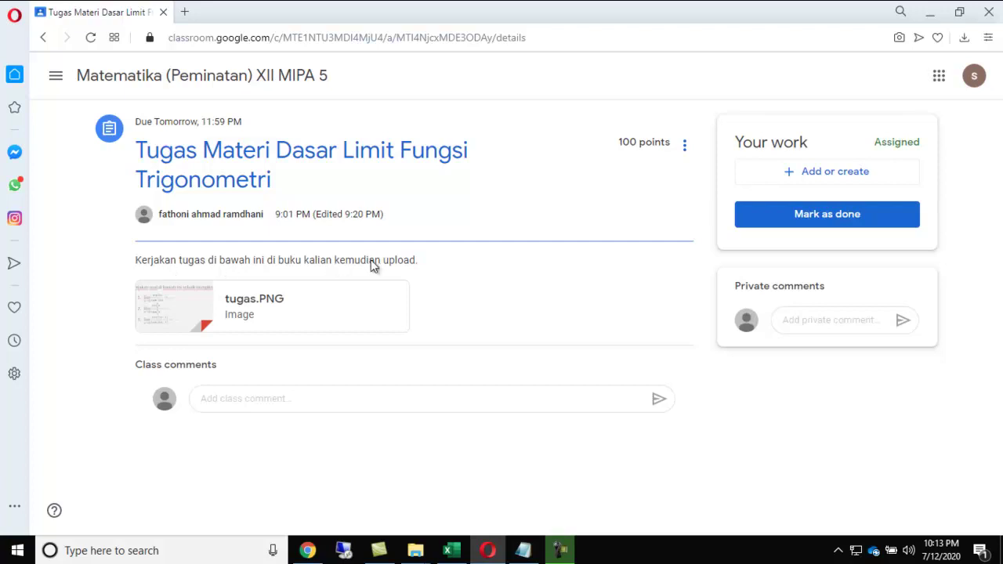
{"action": "left_click", "coordinate": [264, 299]}
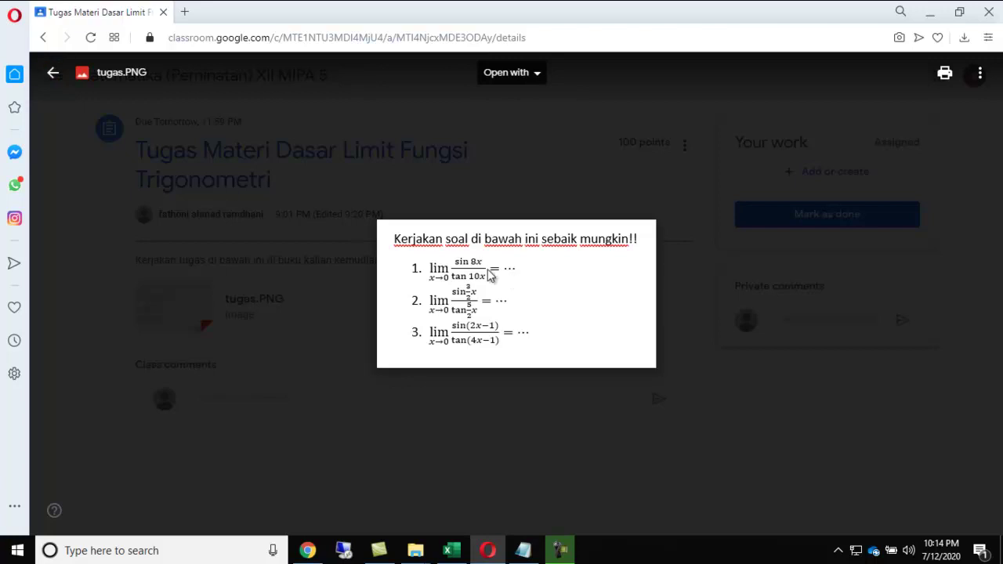
{"action": "left_click", "coordinate": [53, 74]}
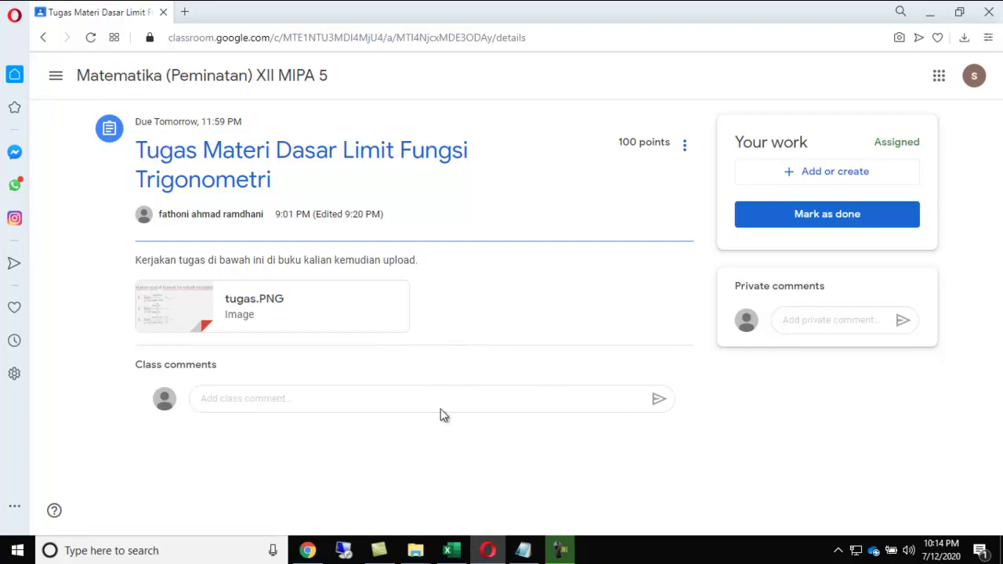
Step: Post 'pa saya sudah mengerjakan' as a class comment on the Tugas assignment
{"action": "left_click", "coordinate": [248, 398]}
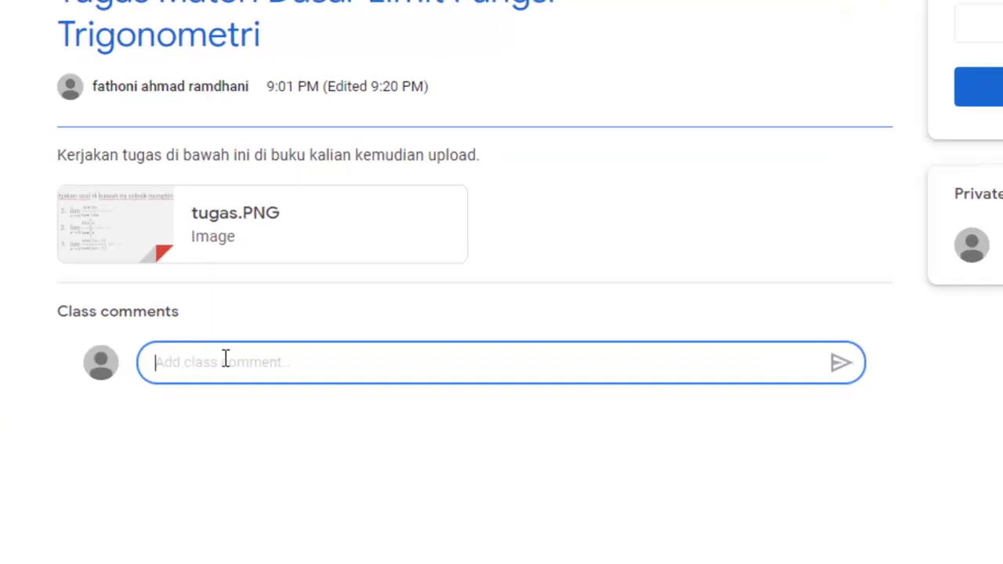
{"action": "type", "text": "pa saya "}
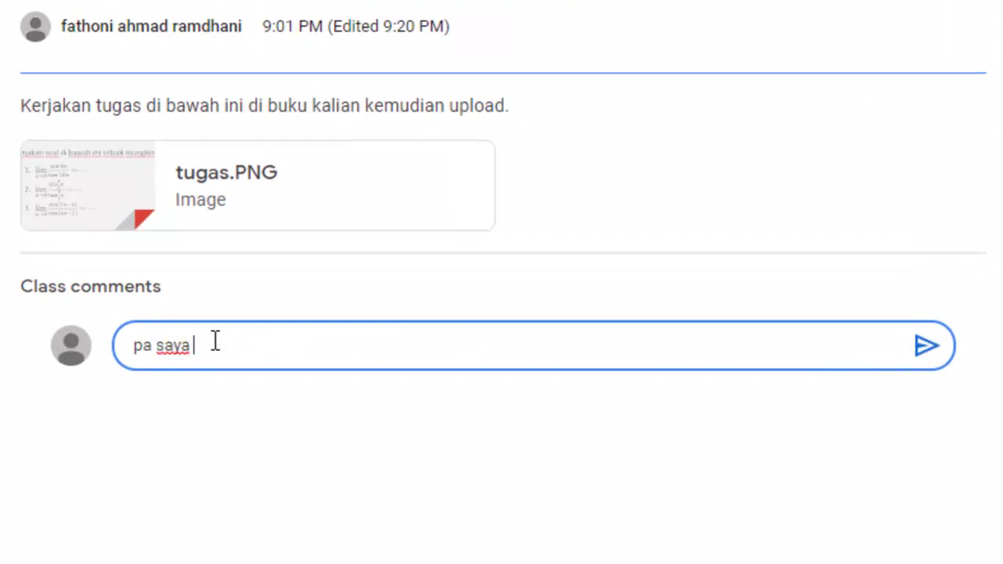
{"action": "type", "text": "sudah me"}
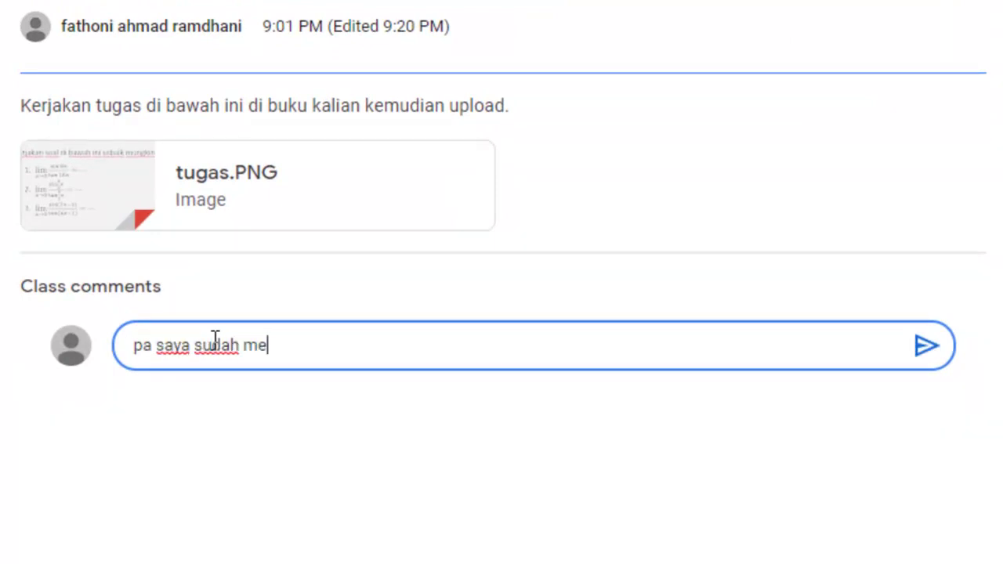
{"action": "type", "text": "ngerjakan"}
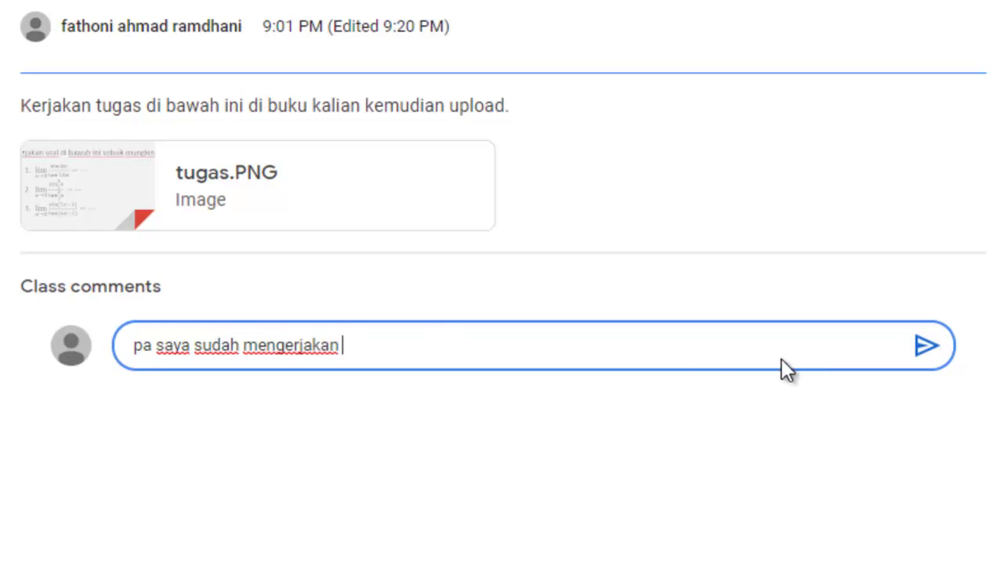
{"action": "left_click", "coordinate": [928, 352]}
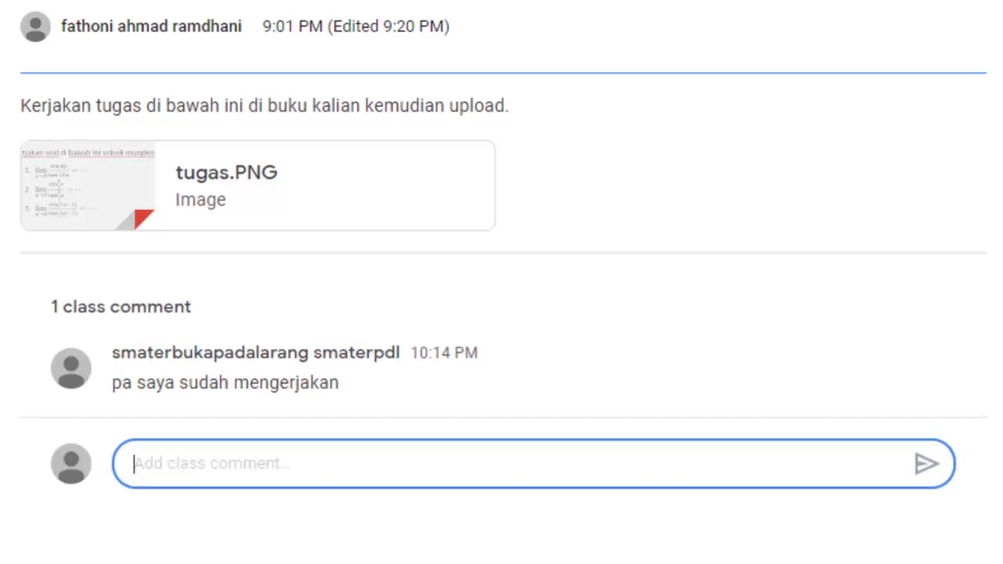
Step: Upload 1487787623.jpg from the keluarga folder on the computer as Your work
{"action": "left_click", "coordinate": [965, 63]}
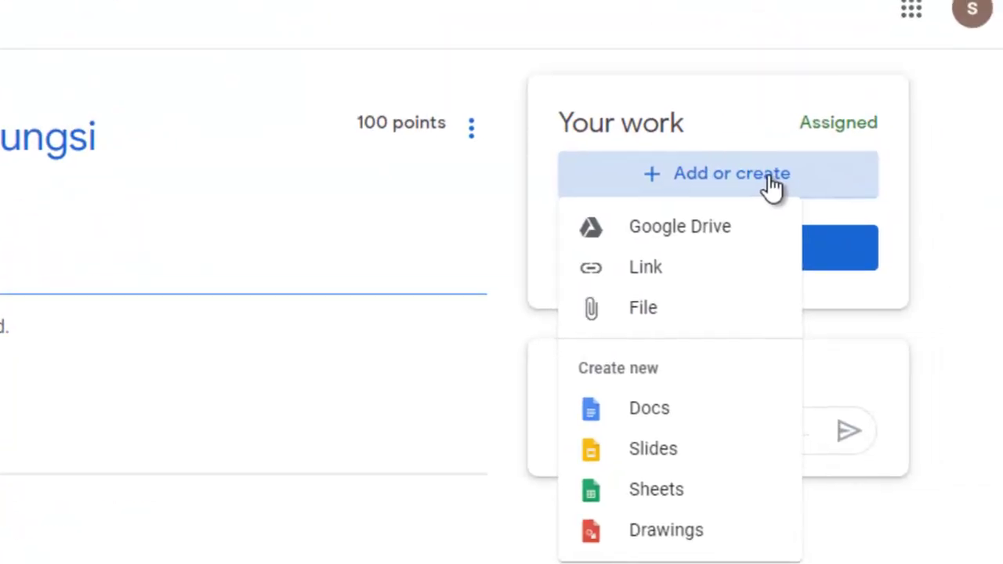
{"action": "left_click", "coordinate": [668, 310]}
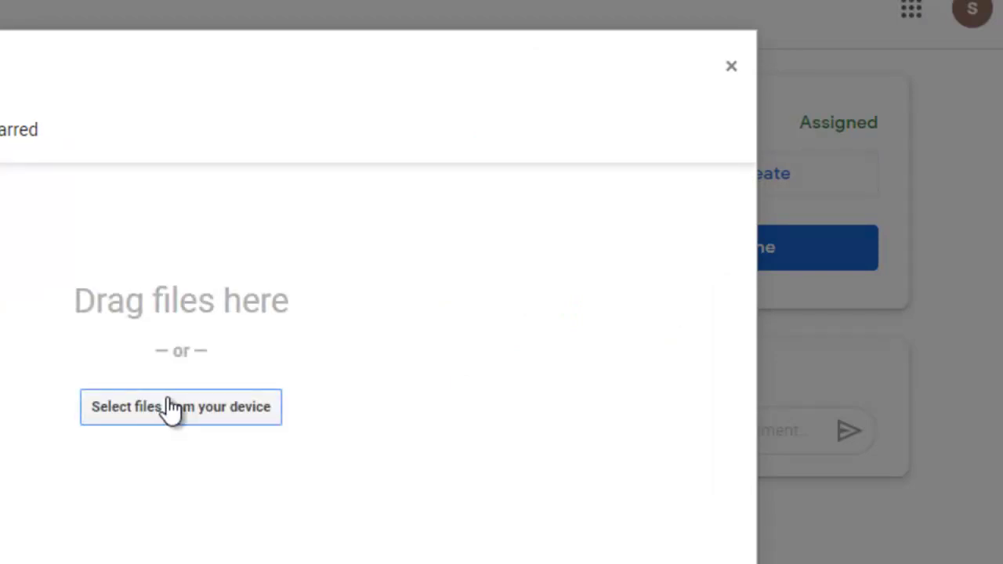
{"action": "left_click", "coordinate": [213, 414]}
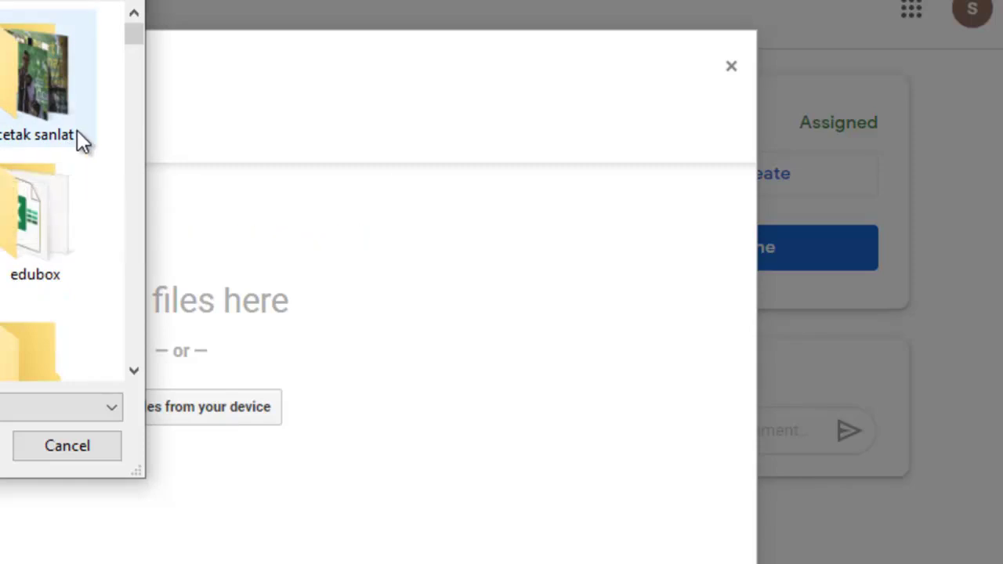
{"action": "left_click_drag", "start_coordinate": [134, 38], "coordinate": [134, 39]}
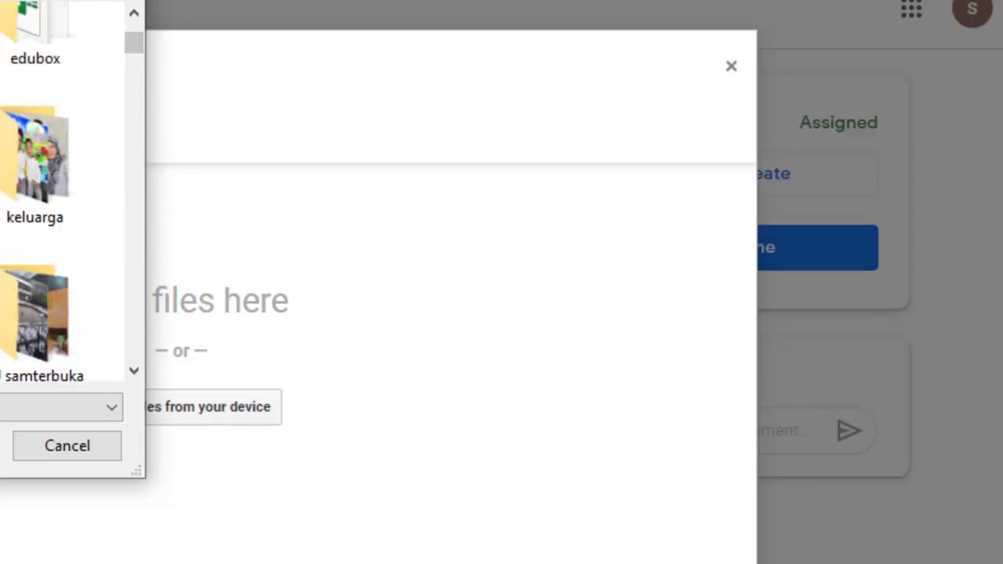
{"action": "double_click", "coordinate": [37, 165]}
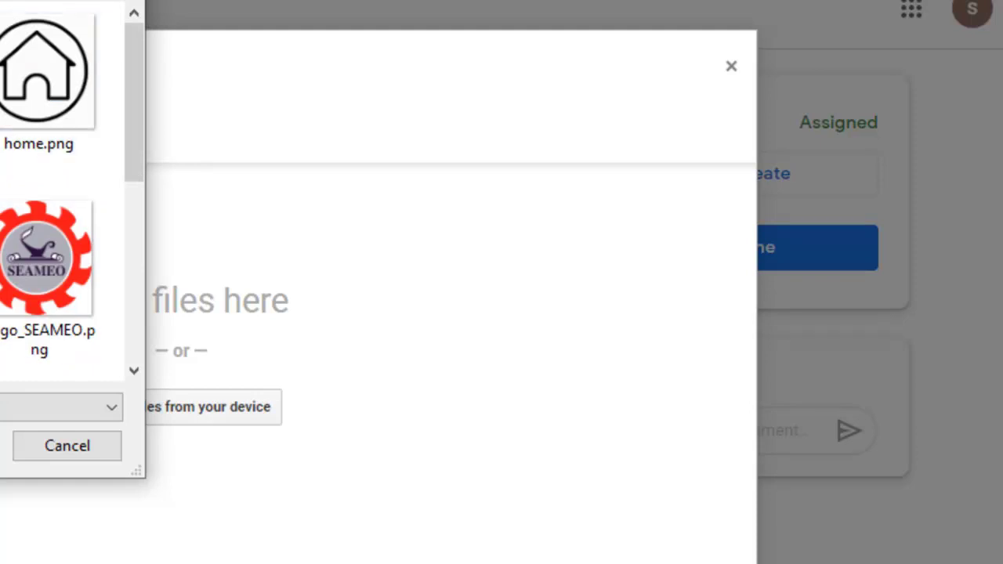
{"action": "key", "text": "Return"}
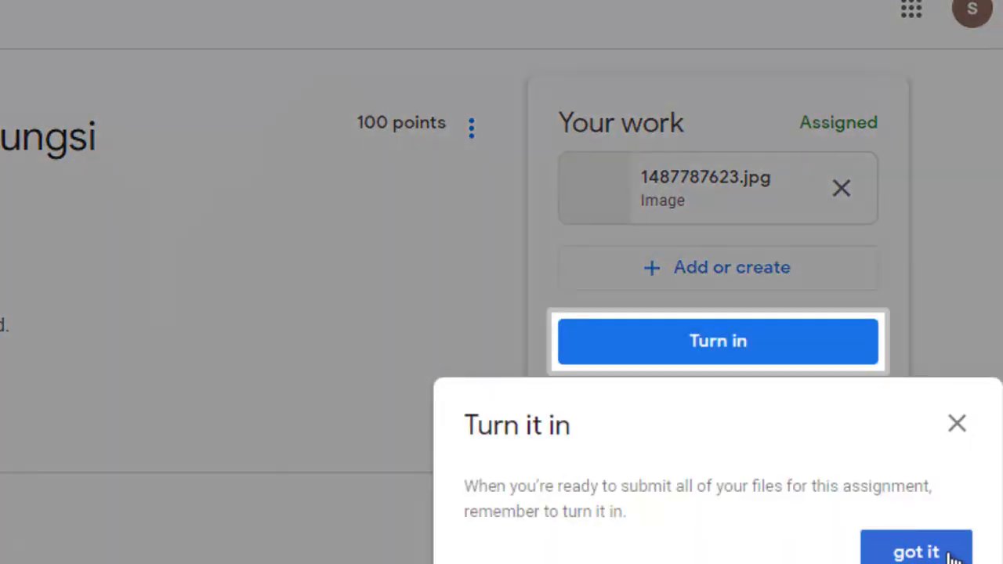
Step: Dismiss the turn-in tip and check the assignment's extra options menu
{"action": "left_click", "coordinate": [916, 553]}
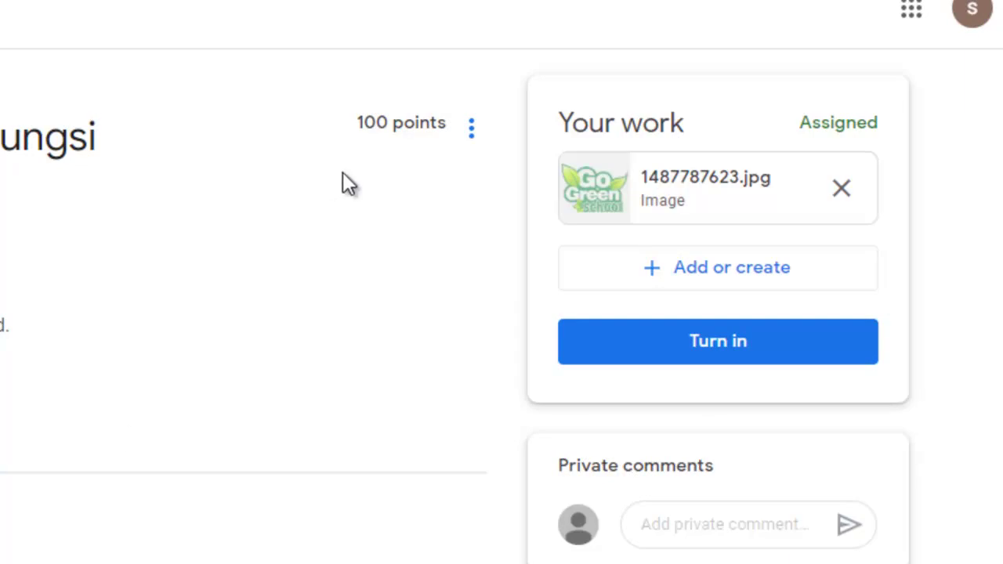
{"action": "left_click", "coordinate": [471, 130]}
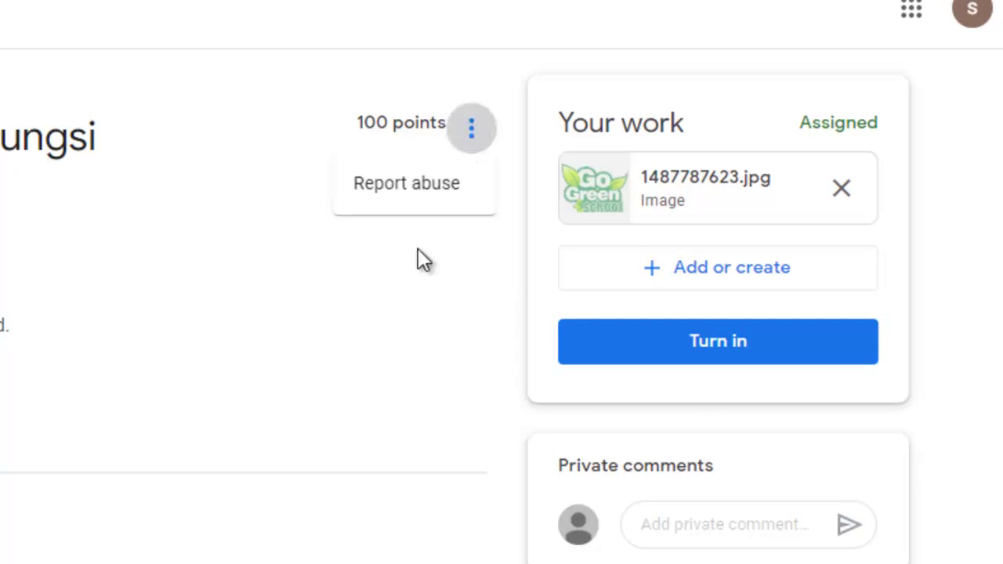
{"action": "left_click", "coordinate": [372, 315]}
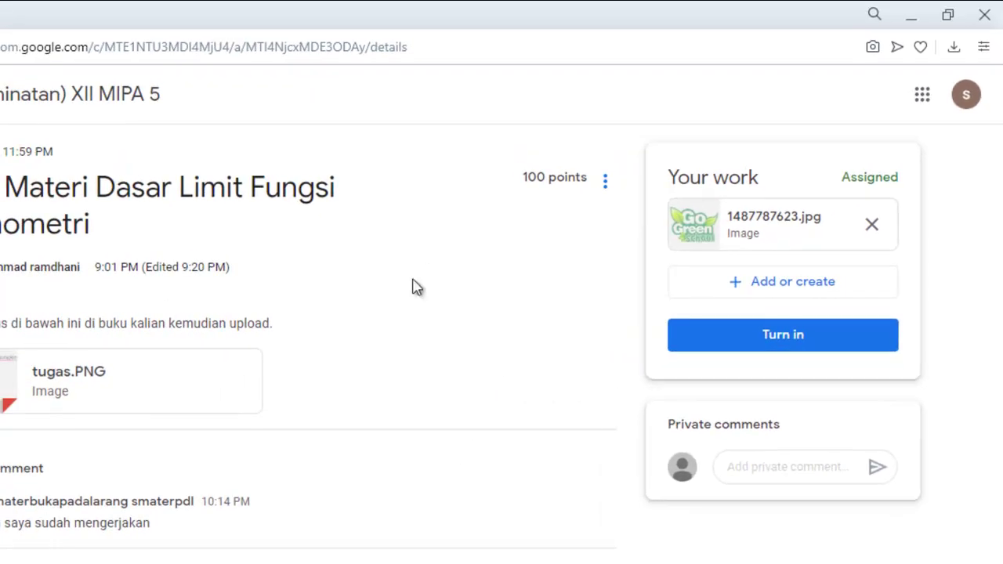
Step: Go to the XII MIPA 5 Stream, open the Tugas post, and return to the Stream
{"action": "left_click", "coordinate": [86, 94]}
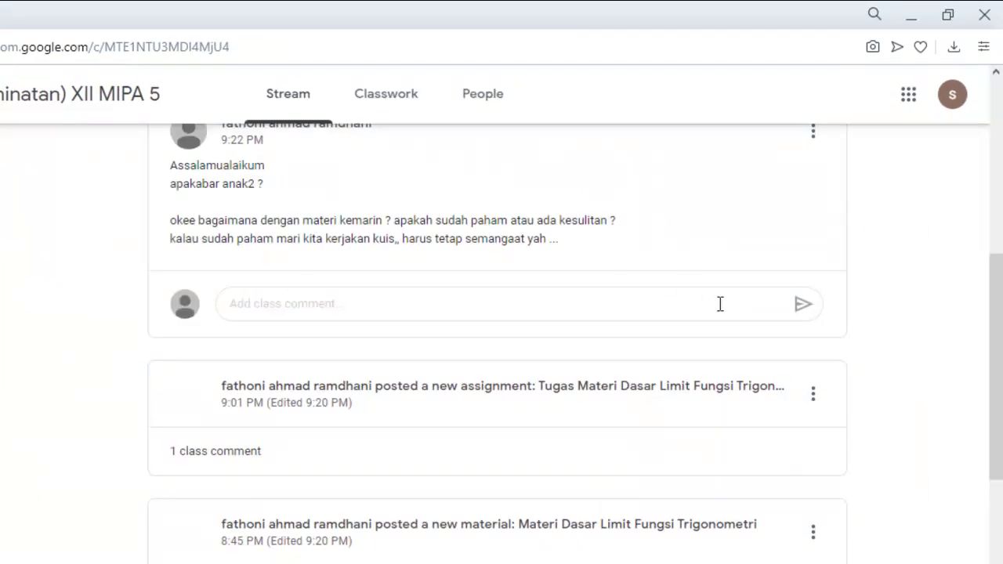
{"action": "scroll", "coordinate": [754, 337], "scroll_direction": "up", "scroll_amount": 3}
{"action": "scroll", "coordinate": [755, 337], "scroll_direction": "up", "scroll_amount": 3}
{"action": "scroll", "coordinate": [755, 337], "scroll_direction": "down", "scroll_amount": 10}
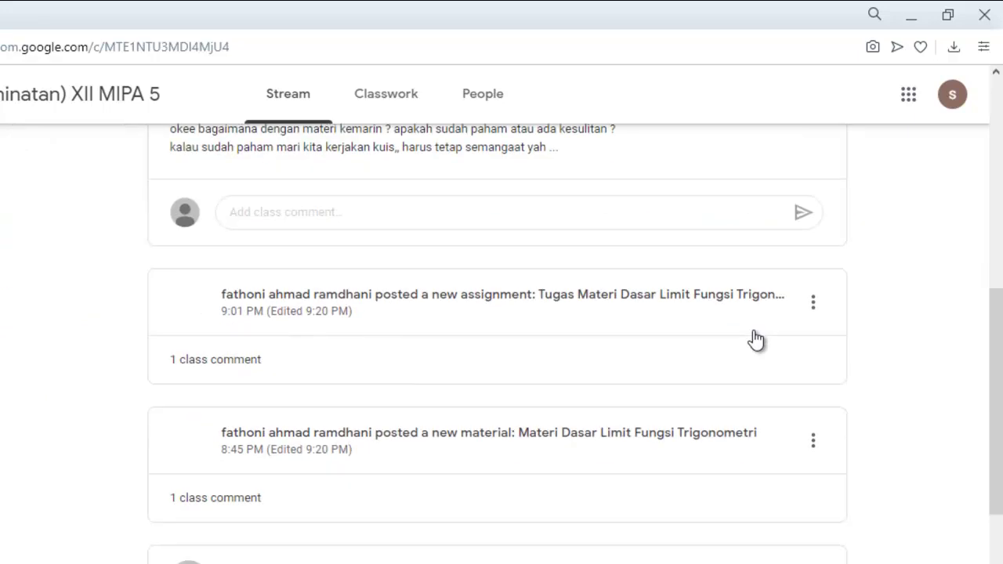
{"action": "scroll", "coordinate": [754, 337], "scroll_direction": "down", "scroll_amount": 1}
{"action": "scroll", "coordinate": [757, 339], "scroll_direction": "up", "scroll_amount": 3}
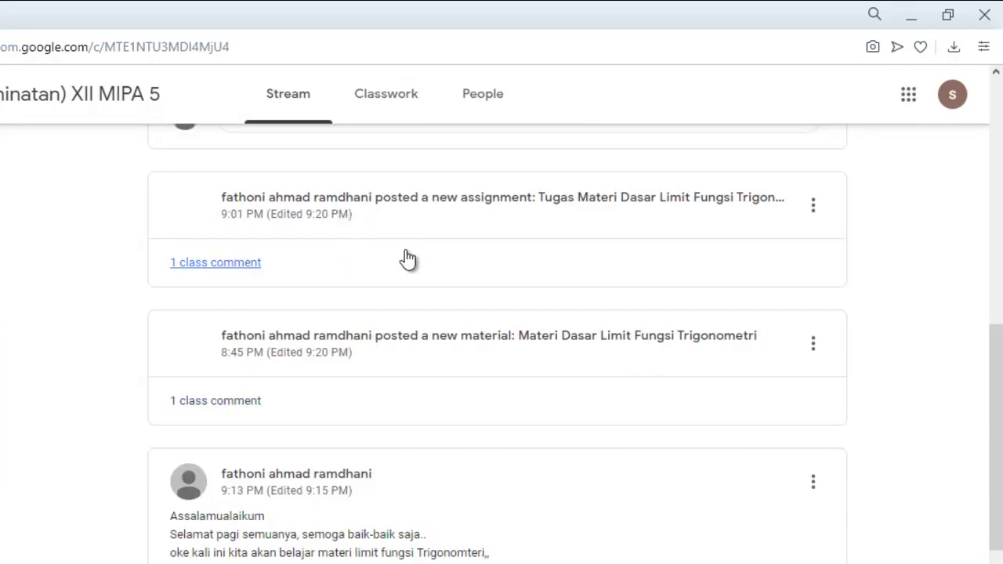
{"action": "scroll", "coordinate": [601, 211], "scroll_direction": "up", "scroll_amount": 2}
{"action": "left_click", "coordinate": [566, 304]}
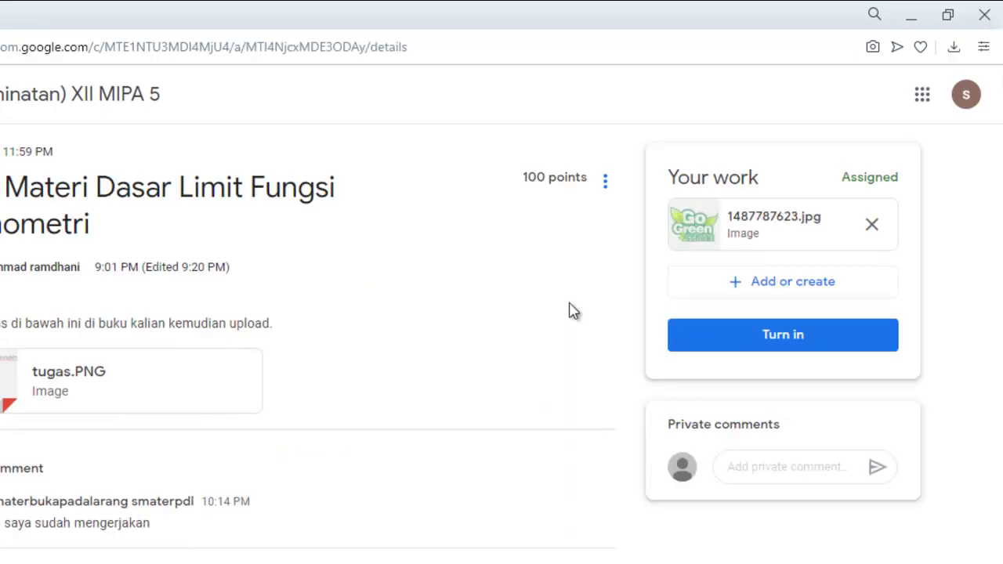
{"action": "key", "text": "alt+Left"}
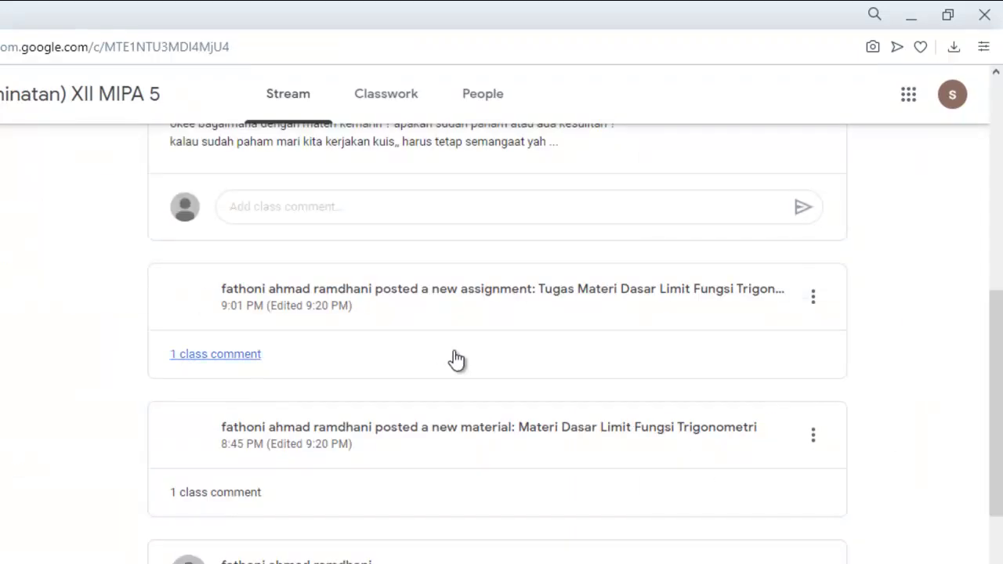
{"action": "scroll", "coordinate": [451, 357], "scroll_direction": "up", "scroll_amount": 2}
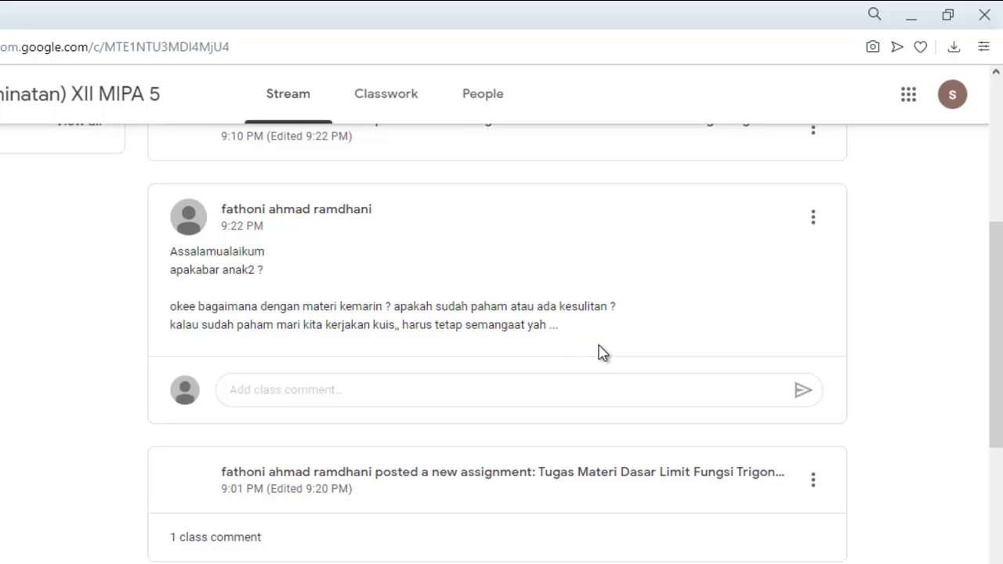
Step: Open the Kuis Materi Dasar Limit Fungsi Trigonometri assignment and its attached Google Forms quiz
{"action": "scroll", "coordinate": [594, 358], "scroll_direction": "up", "scroll_amount": 1}
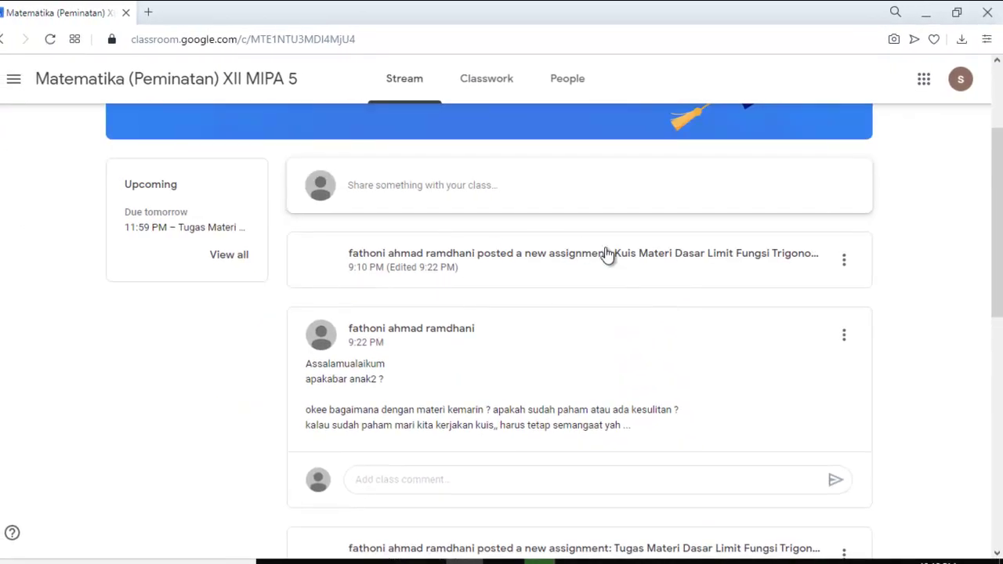
{"action": "left_click", "coordinate": [608, 255]}
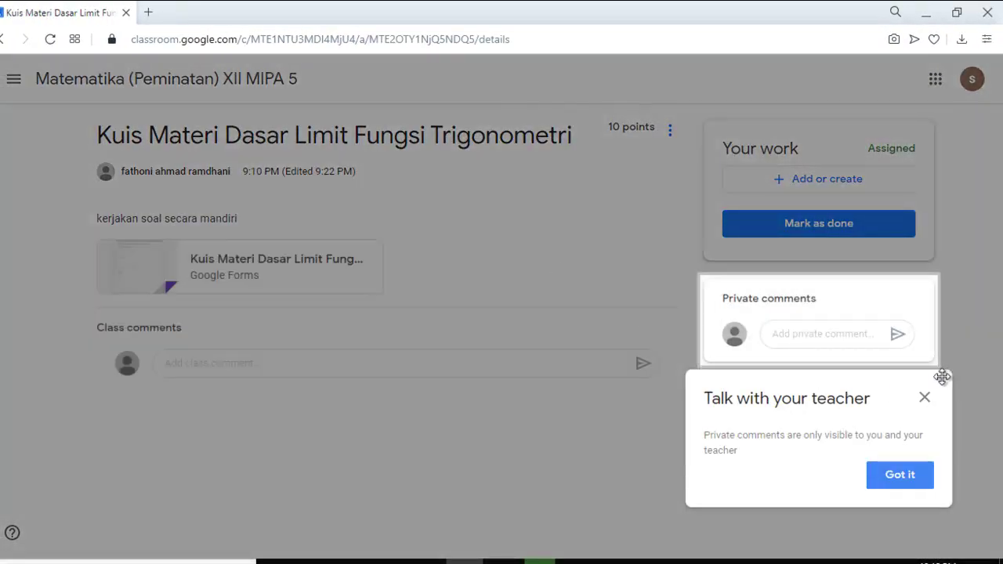
{"action": "left_click", "coordinate": [927, 399]}
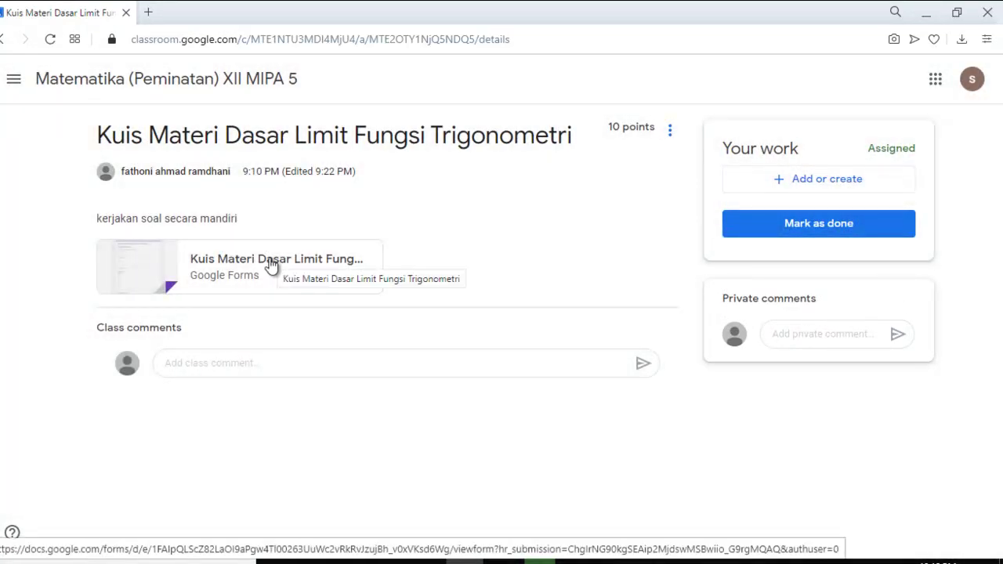
{"action": "left_click", "coordinate": [242, 265]}
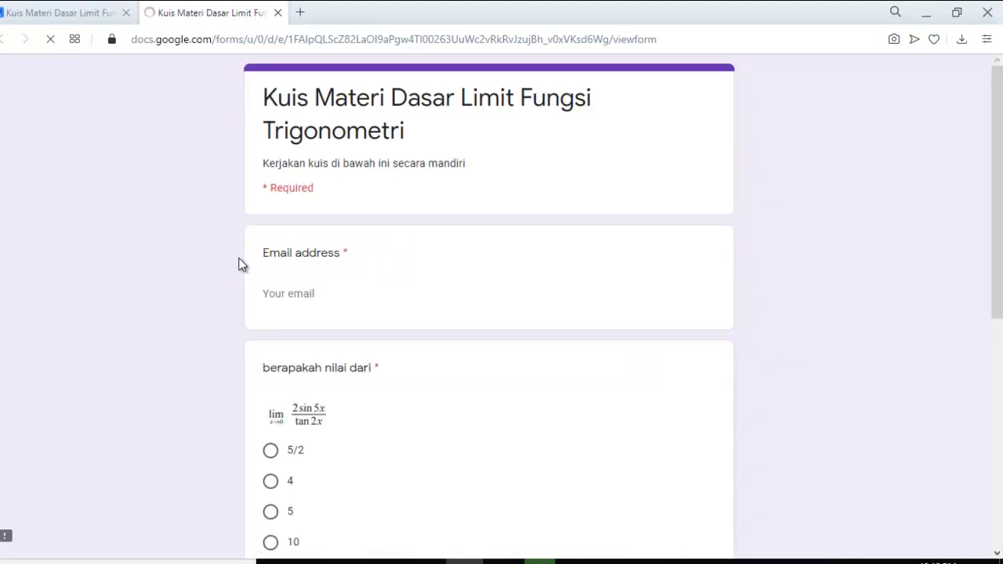
Step: Enter the student's email address in the quiz's Email field
{"action": "left_click", "coordinate": [393, 293]}
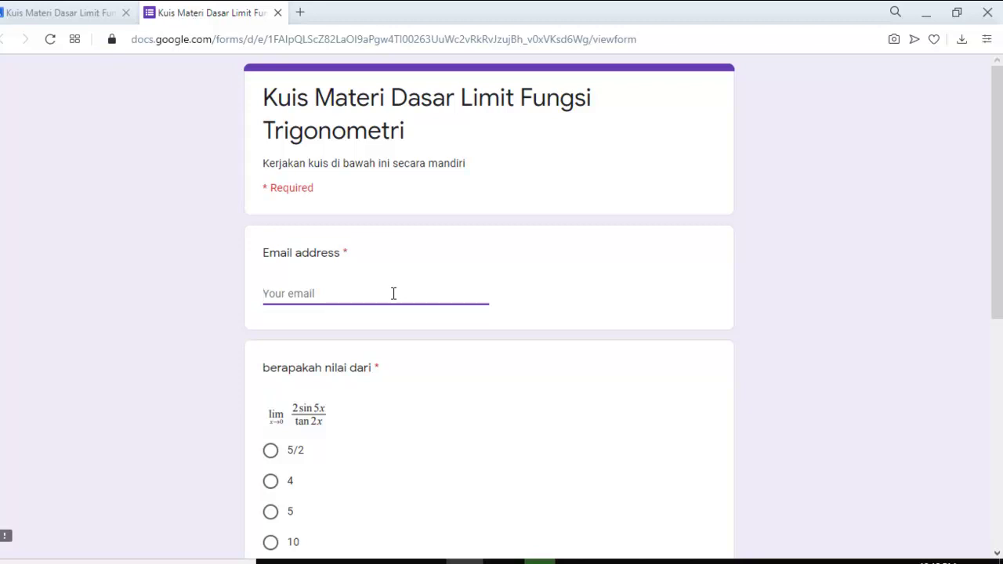
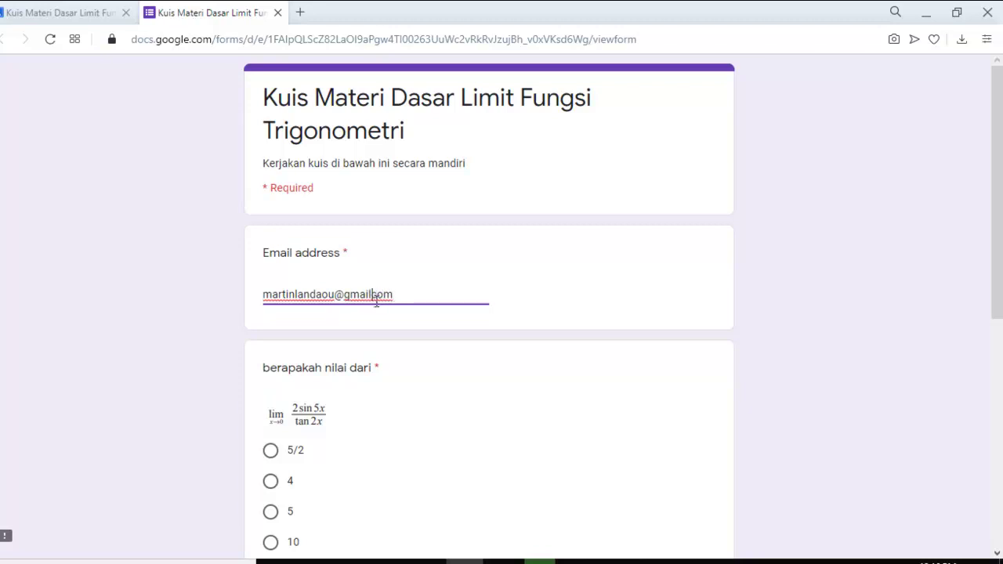
{"action": "left_click", "coordinate": [375, 298]}
{"action": "type", "text": "."}
{"action": "scroll", "coordinate": [504, 414], "scroll_direction": "down", "scroll_amount": 2}
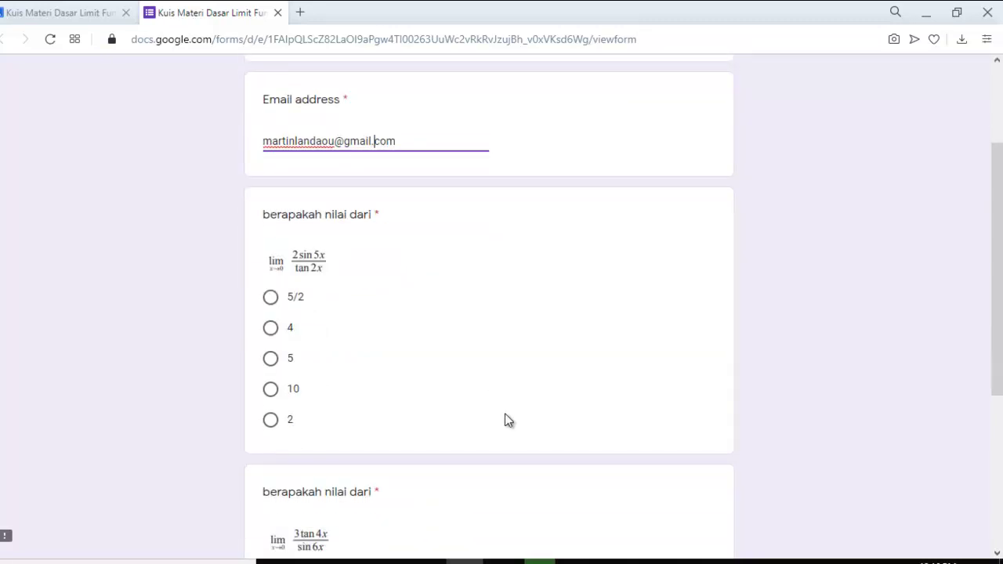
Step: Answer 4 for the first limit and 34 for the second, then submit the quiz
{"action": "left_click", "coordinate": [272, 330]}
{"action": "scroll", "coordinate": [493, 367], "scroll_direction": "down", "scroll_amount": 3}
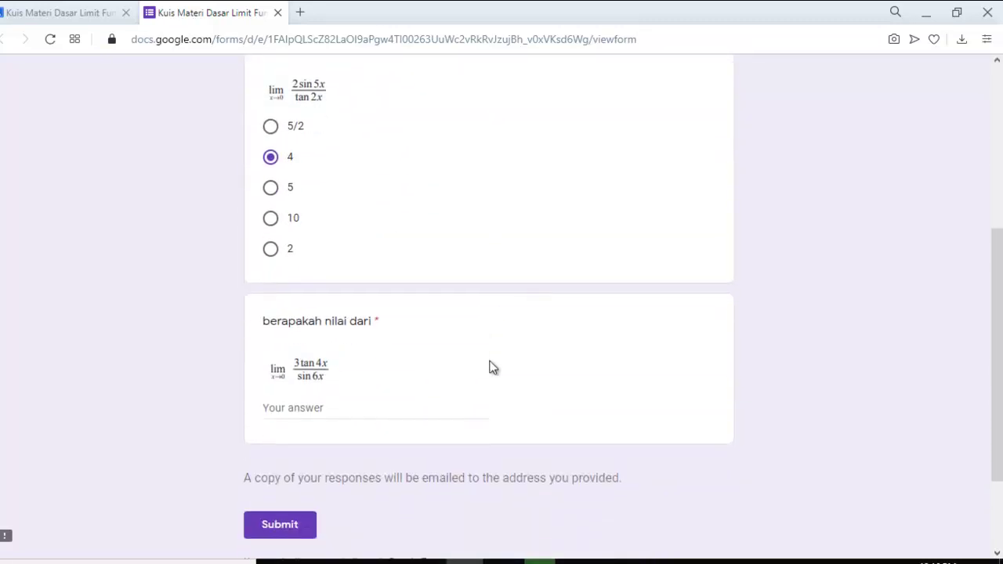
{"action": "scroll", "coordinate": [490, 366], "scroll_direction": "up", "scroll_amount": 1}
{"action": "left_click", "coordinate": [313, 427]}
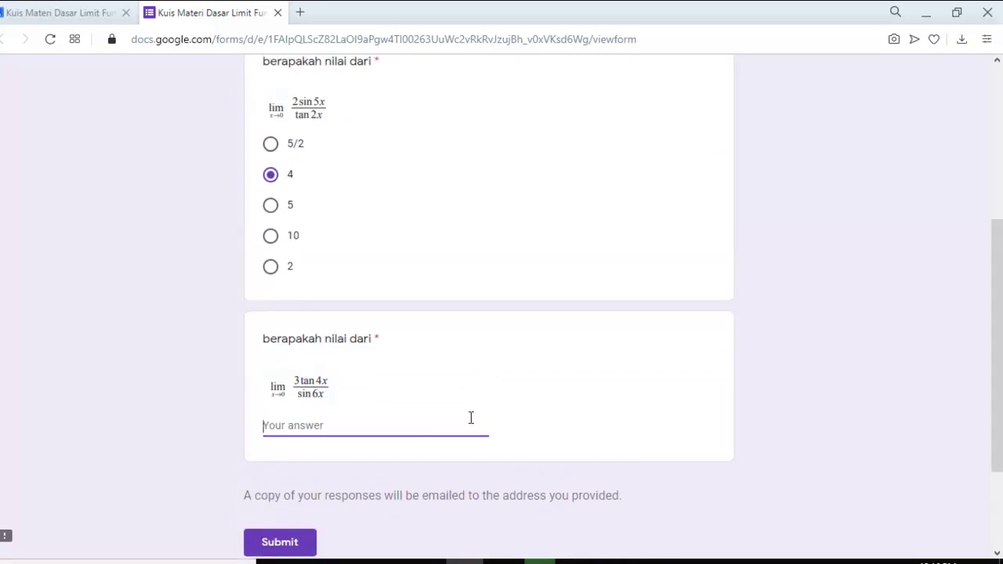
{"action": "type", "text": "34"}
{"action": "scroll", "coordinate": [472, 418], "scroll_direction": "down", "scroll_amount": 2}
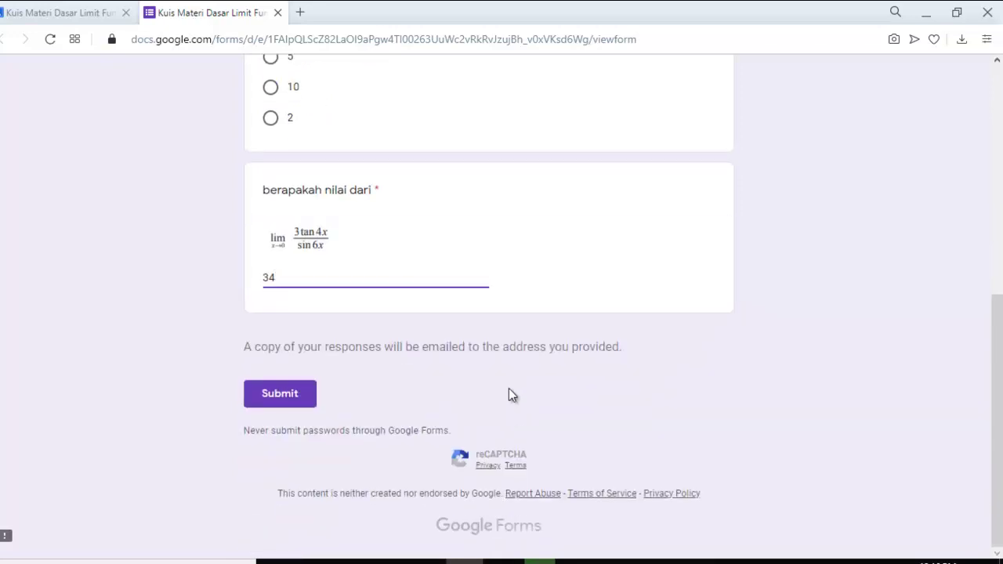
{"action": "left_click", "coordinate": [297, 400]}
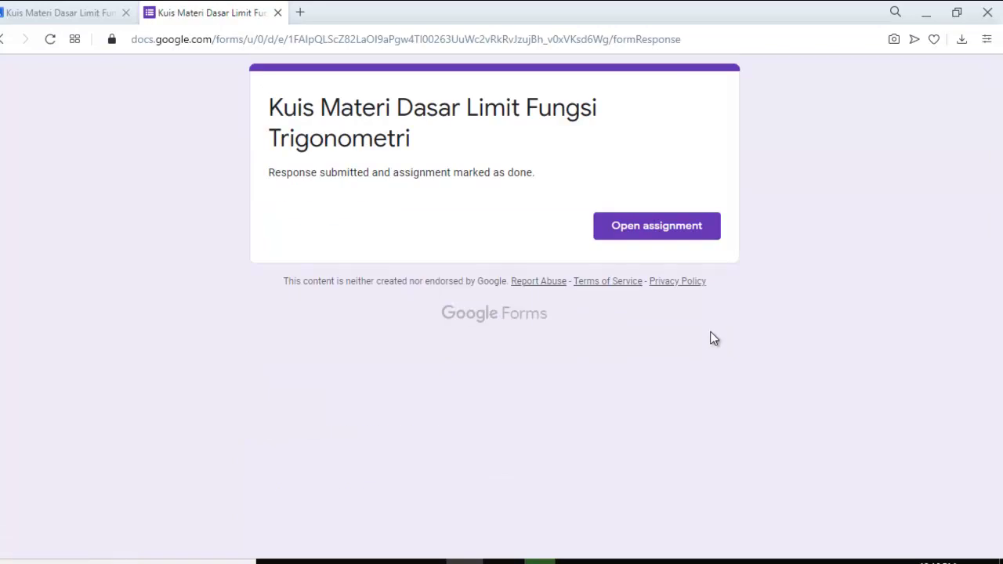
Step: Open the Kuis assignment in Classroom from the response-submitted confirmation
{"action": "left_click", "coordinate": [669, 240]}
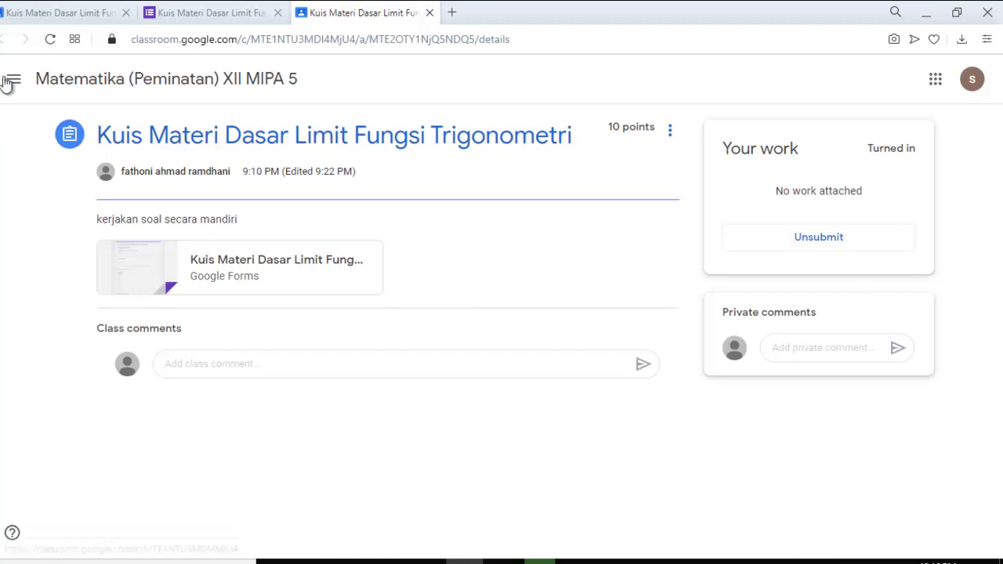
Step: Return to the class Stream and view all your work from the Upcoming box
{"action": "left_click", "coordinate": [69, 89]}
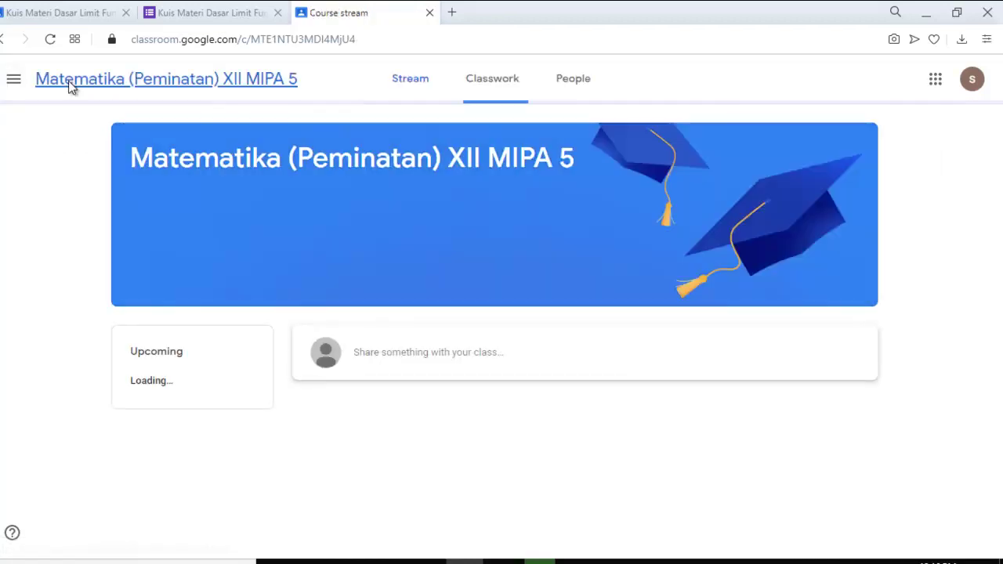
{"action": "scroll", "coordinate": [782, 253], "scroll_direction": "down", "scroll_amount": 15}
{"action": "scroll", "coordinate": [747, 349], "scroll_direction": "up", "scroll_amount": 5}
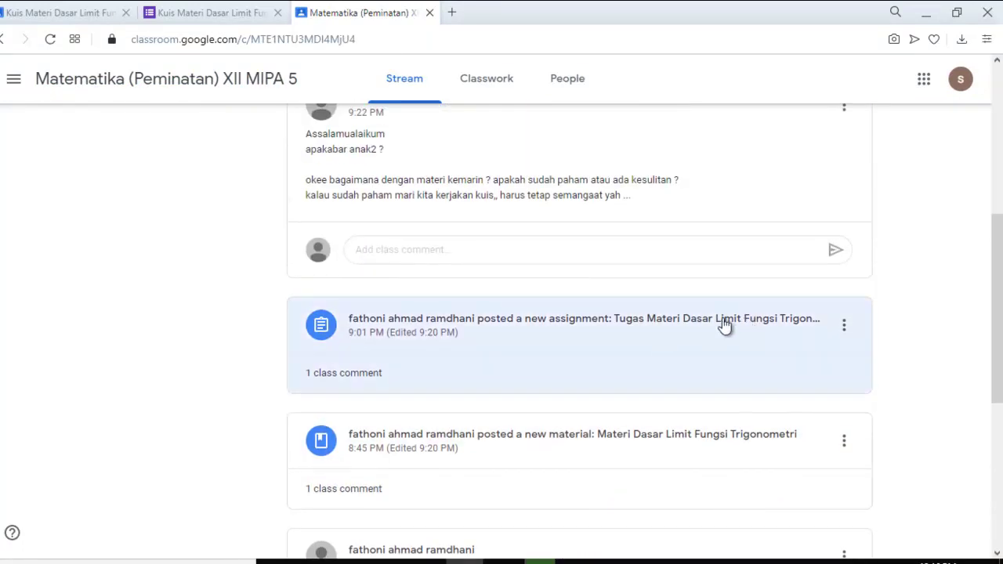
{"action": "scroll", "coordinate": [672, 369], "scroll_direction": "up", "scroll_amount": 1}
{"action": "scroll", "coordinate": [765, 394], "scroll_direction": "up", "scroll_amount": 3}
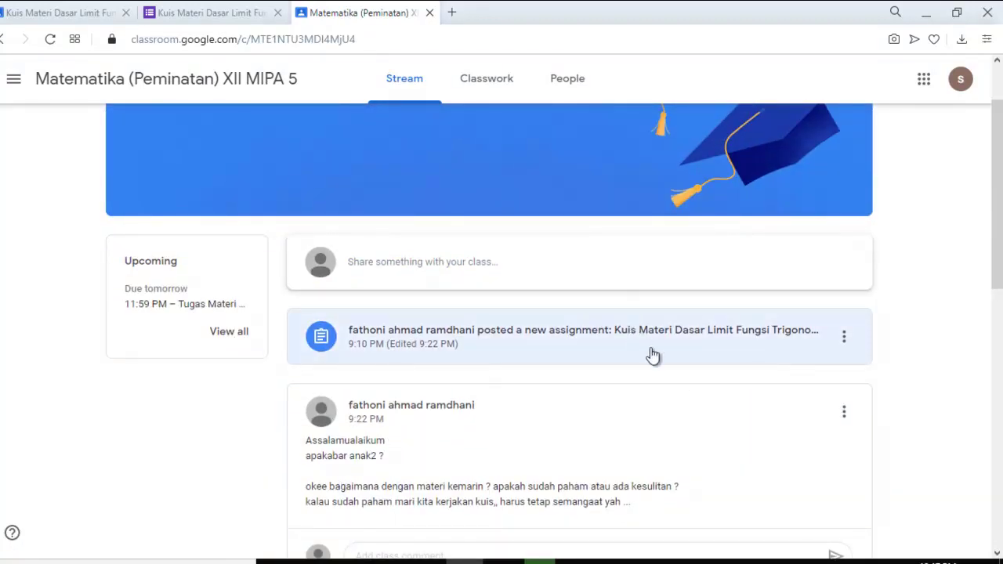
{"action": "left_click", "coordinate": [228, 332]}
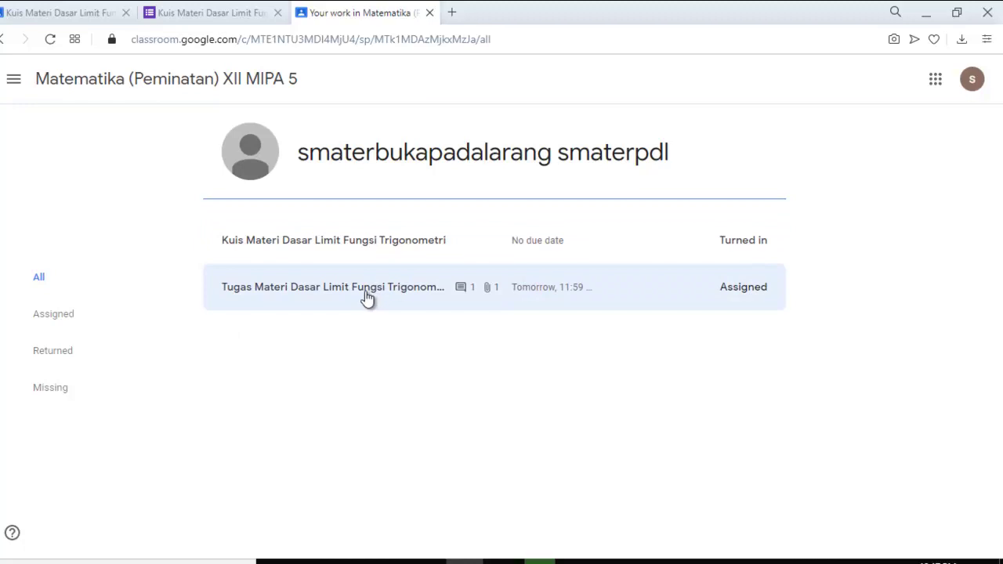
Step: Expand the Tugas row in Your work and open its full details
{"action": "left_click", "coordinate": [367, 296]}
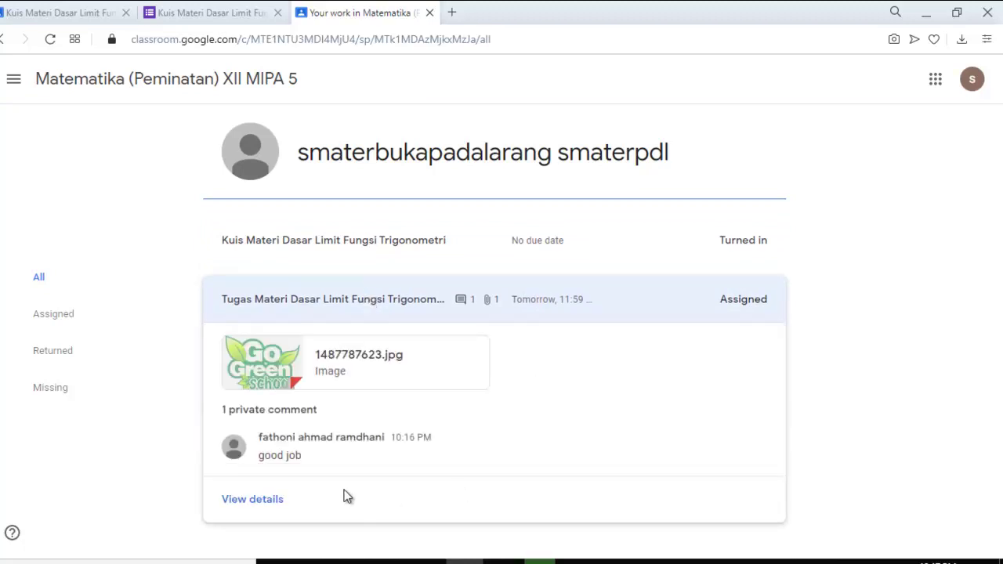
{"action": "left_click", "coordinate": [271, 502]}
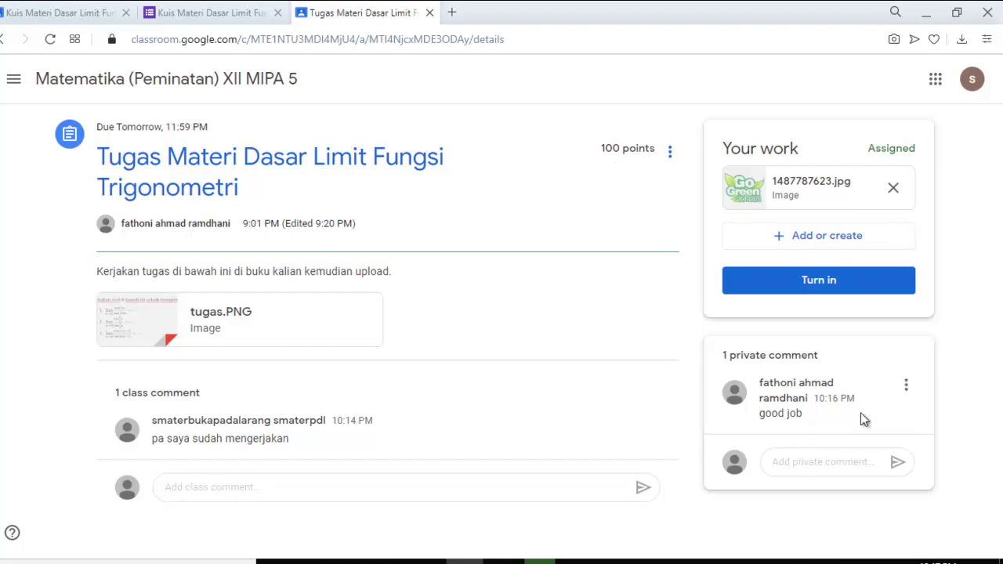
Step: Send the teacher a private thank-you comment on Tugas, then go back to the class Stream
{"action": "left_click", "coordinate": [832, 459]}
{"action": "type", "text": "terimkasih pa fat"}
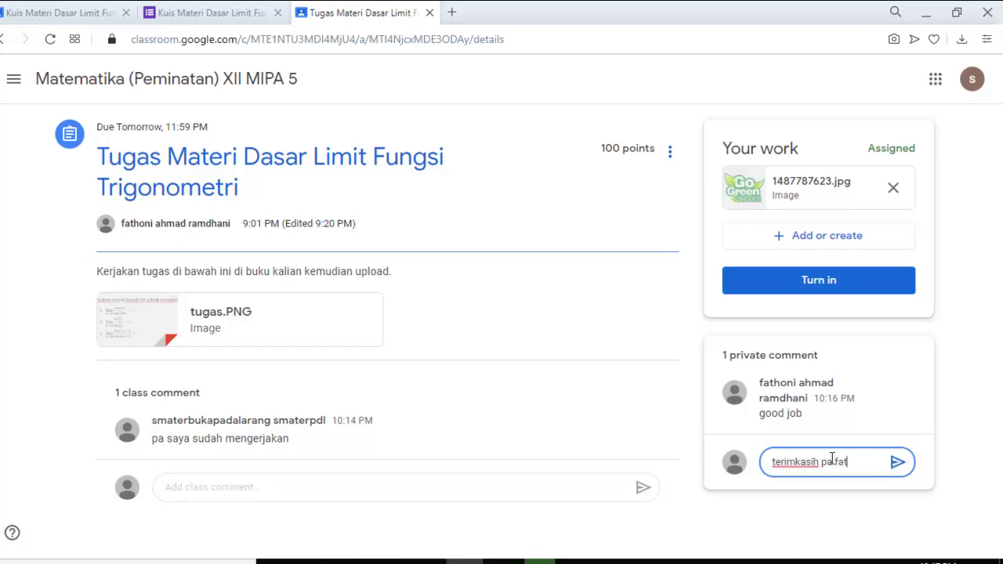
{"action": "type", "text": "oni"}
{"action": "left_click", "coordinate": [898, 467]}
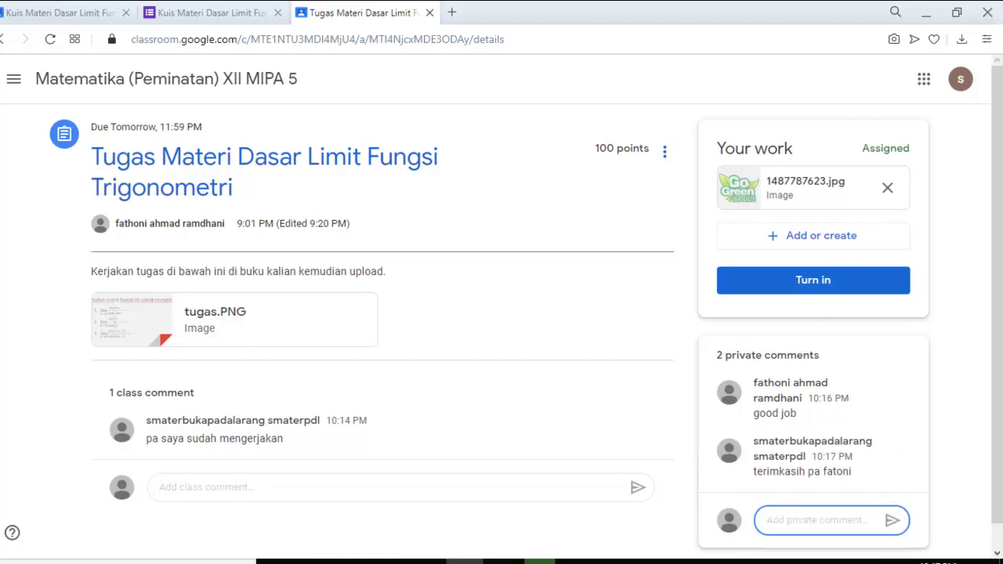
{"action": "left_click", "coordinate": [90, 85]}
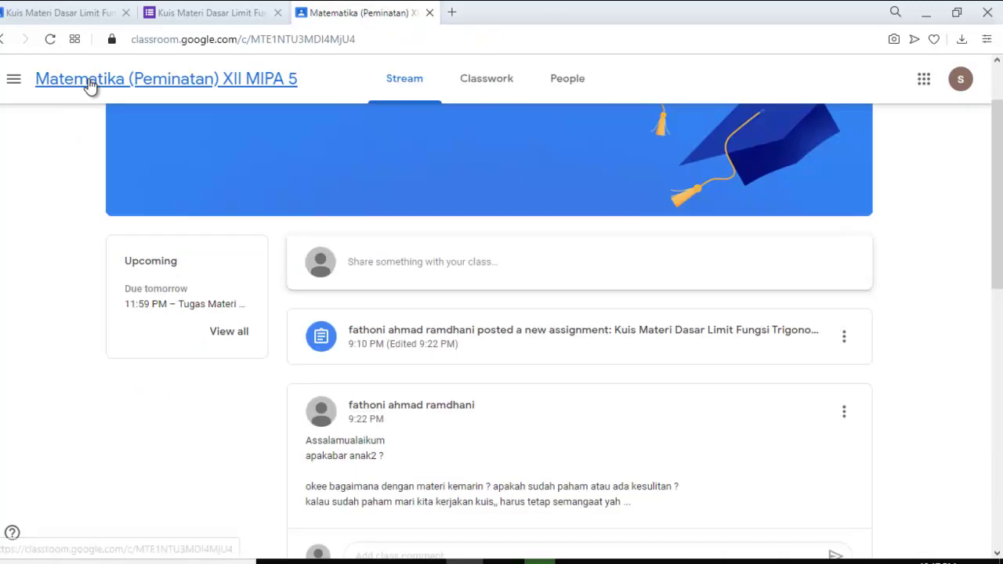
{"action": "left_click", "coordinate": [15, 79]}
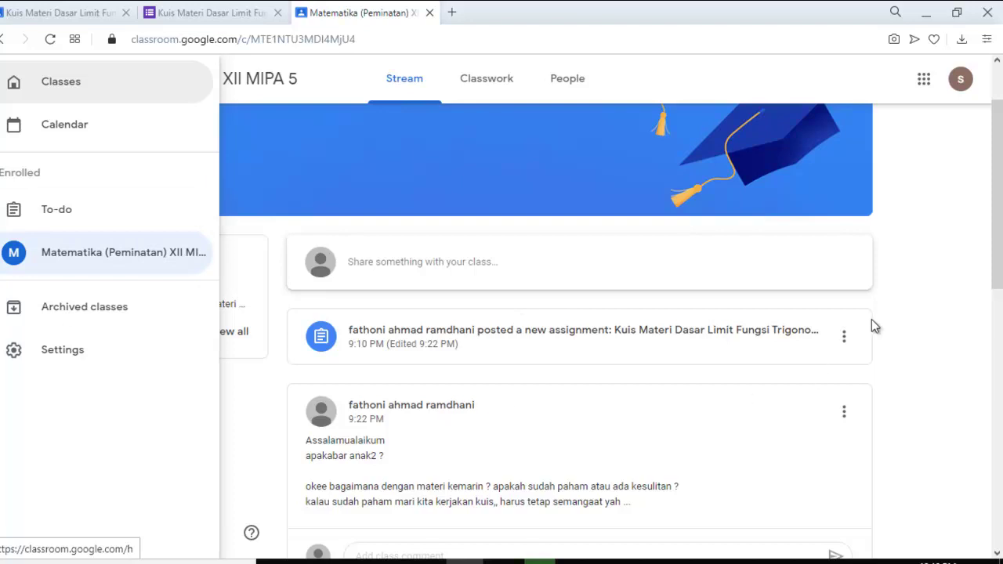
{"action": "left_click", "coordinate": [908, 325]}
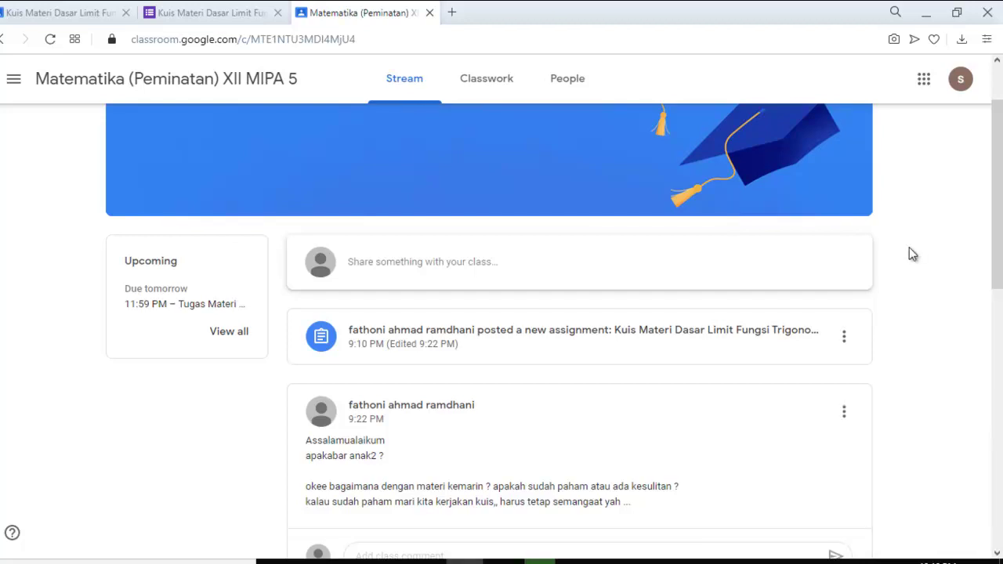
{"action": "scroll", "coordinate": [893, 257], "scroll_direction": "up", "scroll_amount": 2}
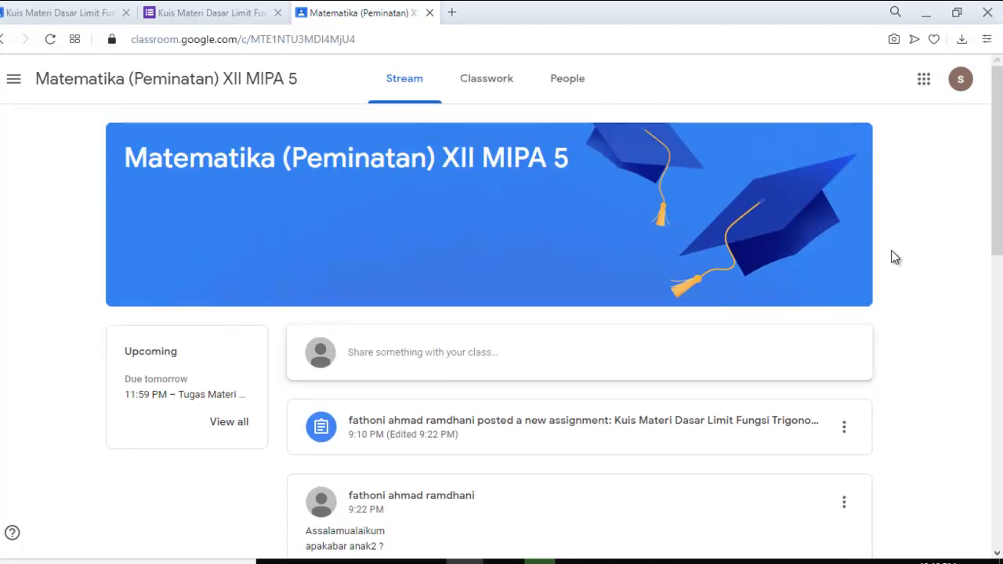
{"action": "scroll", "coordinate": [894, 257], "scroll_direction": "down", "scroll_amount": 3}
{"action": "scroll", "coordinate": [892, 259], "scroll_direction": "up", "scroll_amount": 3}
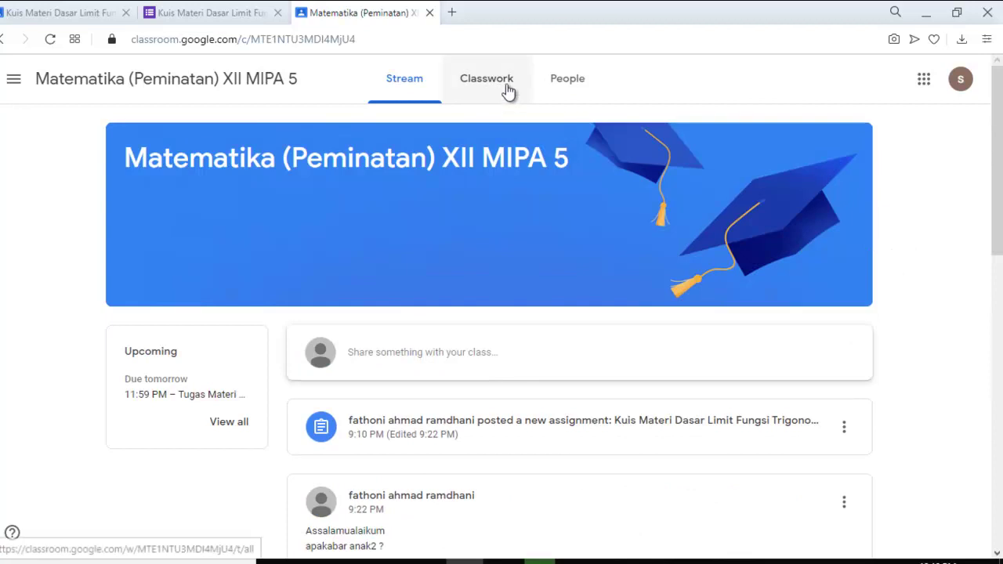
Step: Close the Track your progress tip on Classwork and view XII MIPA 5's People page with two teachers
{"action": "left_click", "coordinate": [507, 82]}
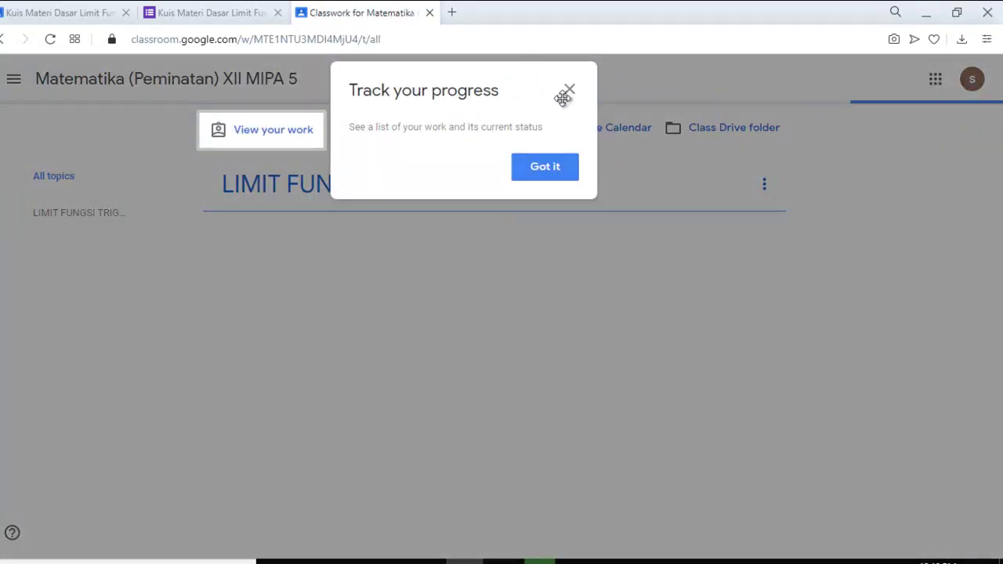
{"action": "left_click", "coordinate": [567, 89]}
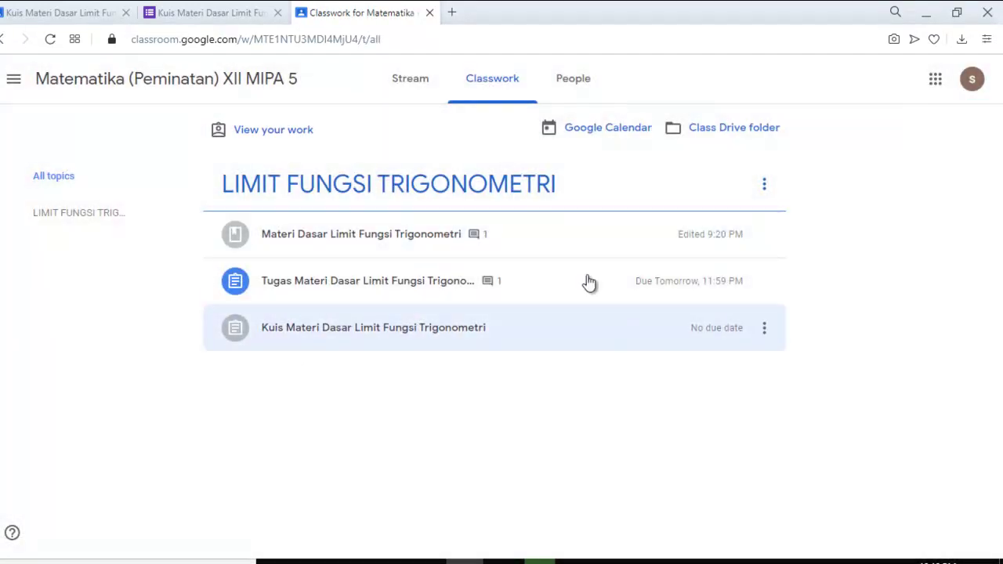
{"action": "left_click", "coordinate": [572, 80]}
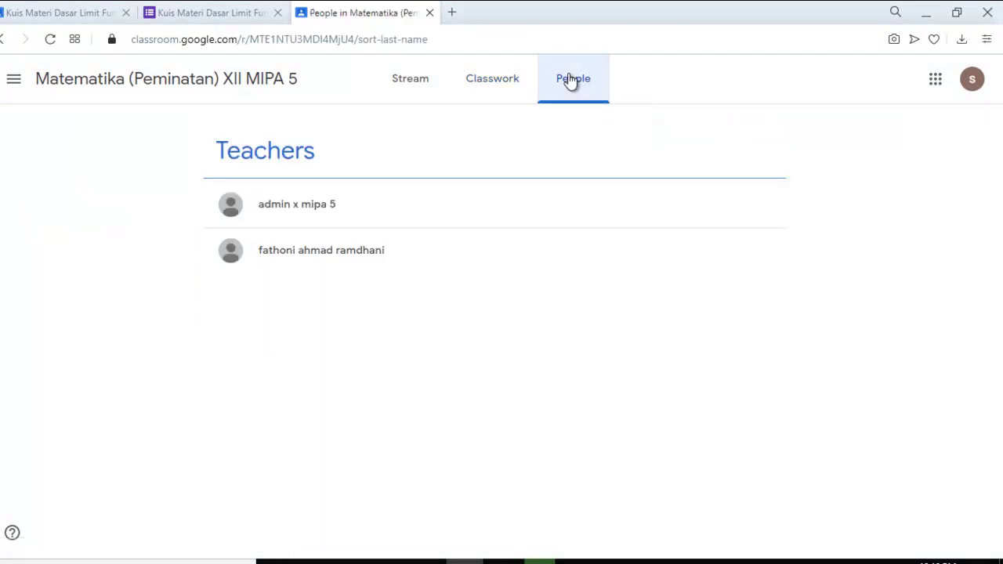